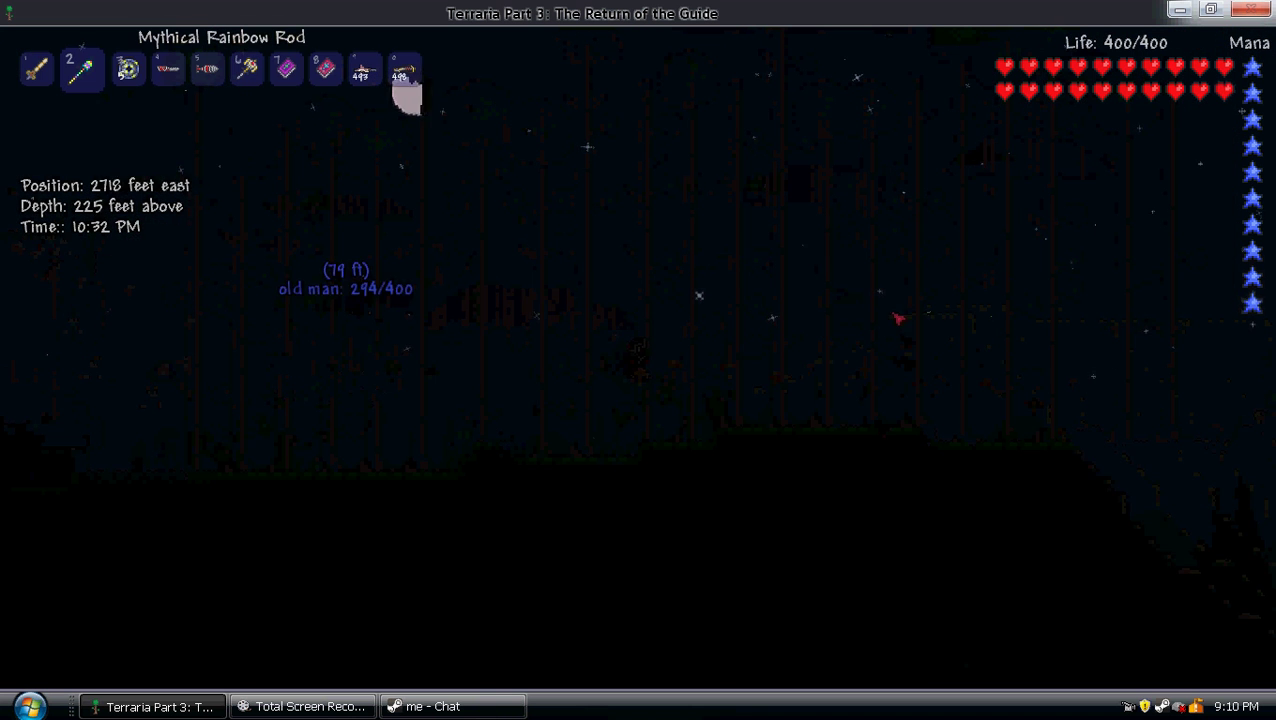
# Run east down through the desert valley and back up, steering the rainbow bolt overhead
pyautogui.press('d')
pyautogui.moveTo(916, 343)
pyautogui.mouseDown()
pyautogui.moveTo(860, 407)
pyautogui.moveTo(735, 378)
pyautogui.mouseUp()
pyautogui.press('d')
pyautogui.moveTo(745, 428); pyautogui.dragTo(690, 328)
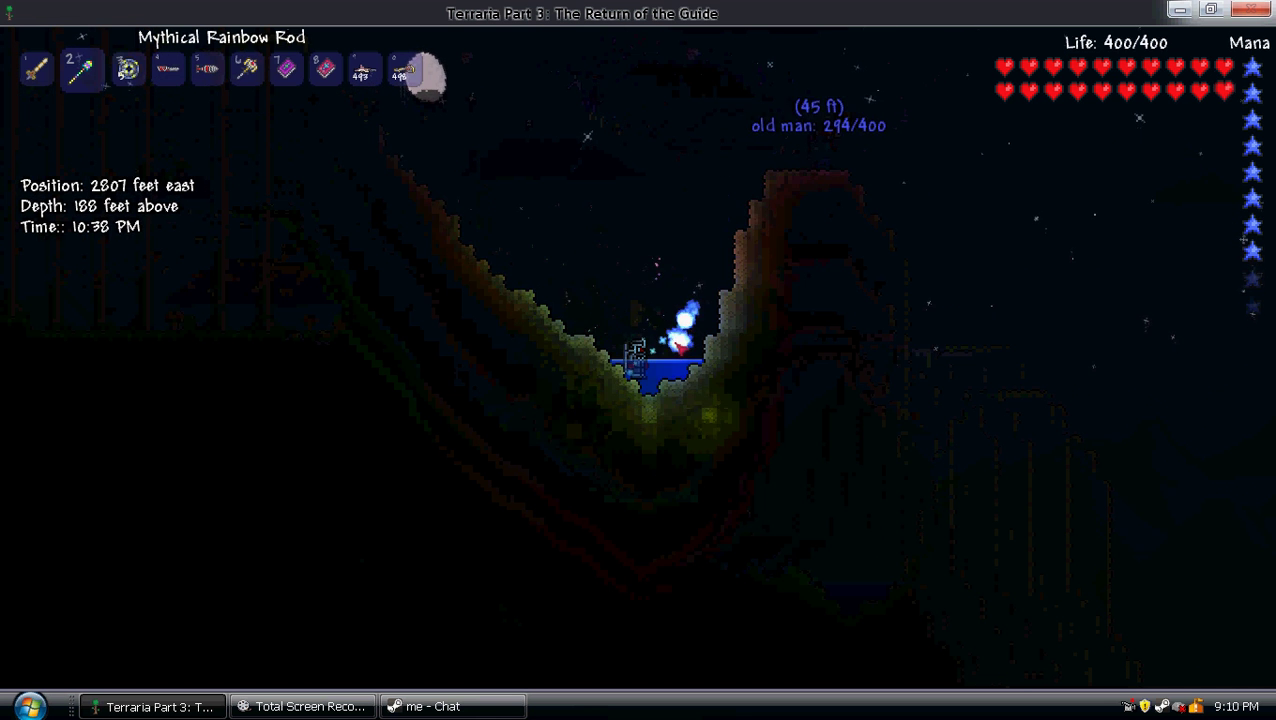
pyautogui.press('d')
pyautogui.moveTo(690, 310)
pyautogui.mouseDown()
pyautogui.moveTo(880, 488)
pyautogui.moveTo(798, 436)
pyautogui.moveTo(682, 428)
pyautogui.mouseUp()
# Drop into the water pit and fly out onto the cliff, arcing a bolt at an enemy
pyautogui.press('d')
pyautogui.press('d')
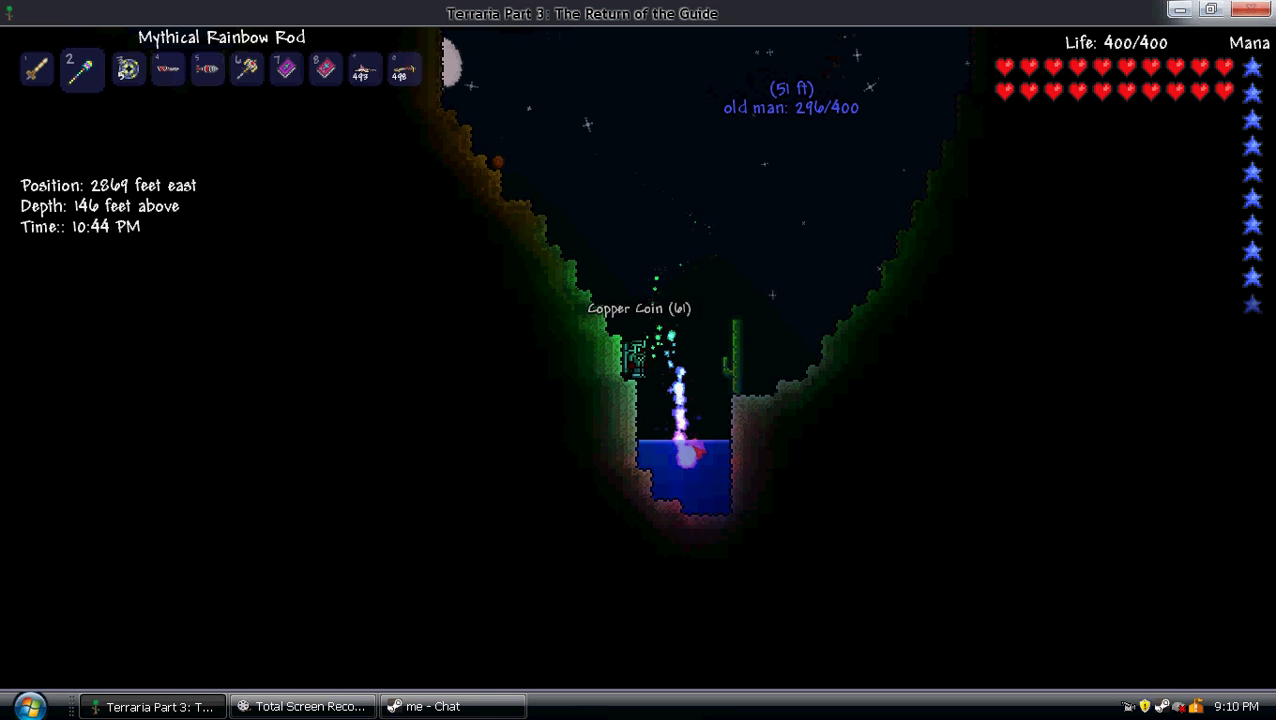
pyautogui.press('d')
pyautogui.moveTo(772, 295); pyautogui.dragTo(772, 318)
pyautogui.press('d')
pyautogui.press('d')
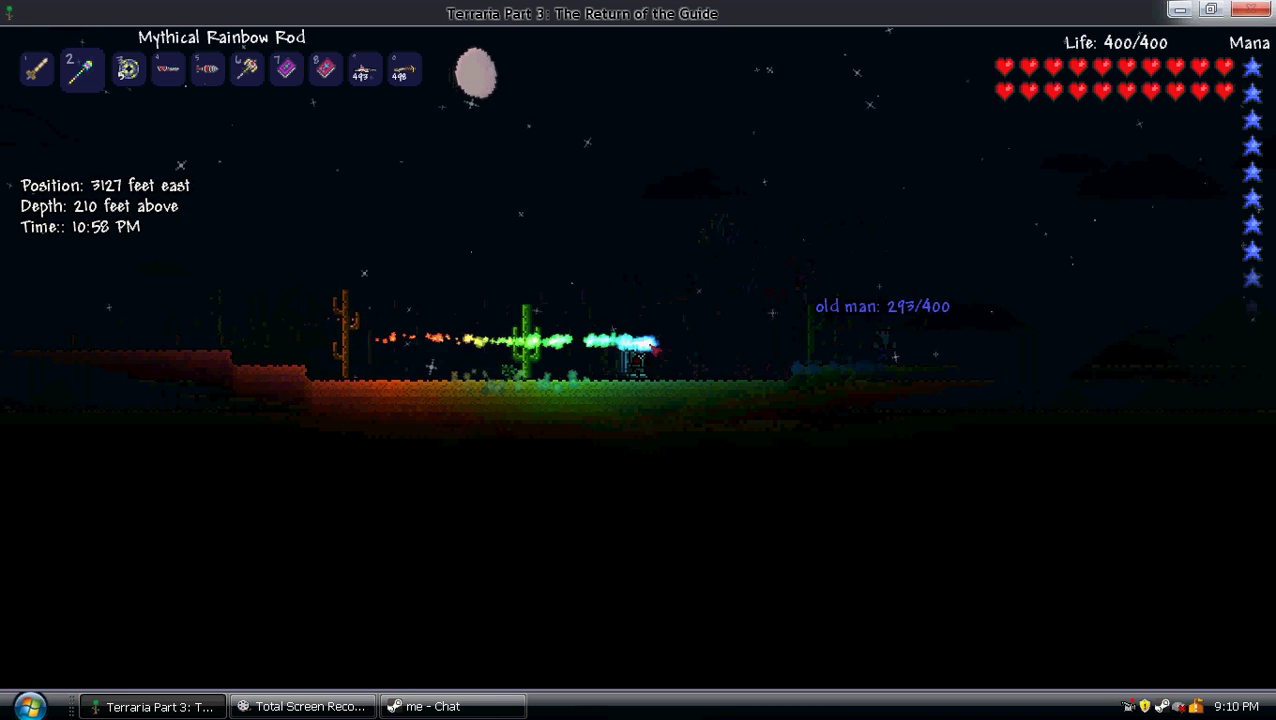
# Run east across the flat desert sweeping rainbow bolts ahead, then jump and turn back west
pyautogui.press('d')
pyautogui.moveTo(640, 350)
pyautogui.mouseDown()
pyautogui.moveTo(850, 560)
pyautogui.moveTo(780, 35)
pyautogui.moveTo(1020, 318)
pyautogui.mouseUp()
pyautogui.press('d')
pyautogui.press('d')
pyautogui.press('d')
pyautogui.press('d')
pyautogui.press('d')
pyautogui.press('space')
pyautogui.press('a')
pyautogui.press('a')
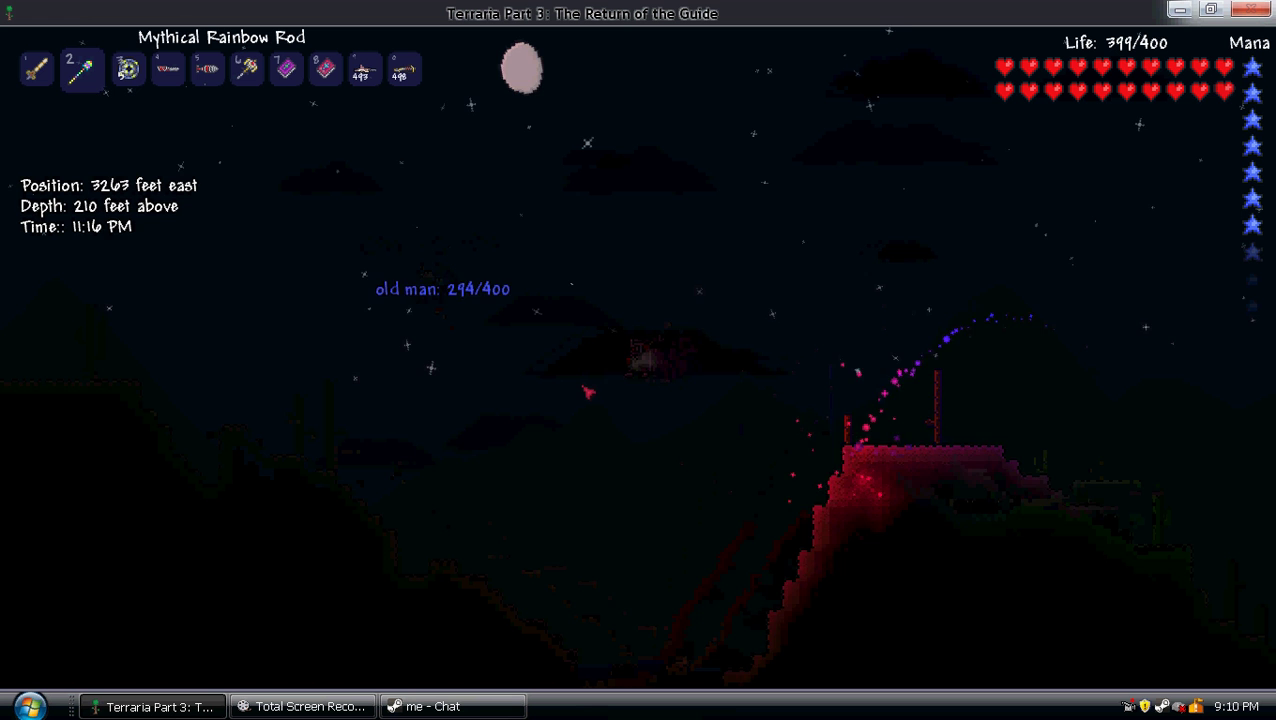
# Head west across the desert and down the cliff, guiding rainbow bolts into the valley
pyautogui.press('a')
pyautogui.moveTo(588, 392); pyautogui.dragTo(680, 320)
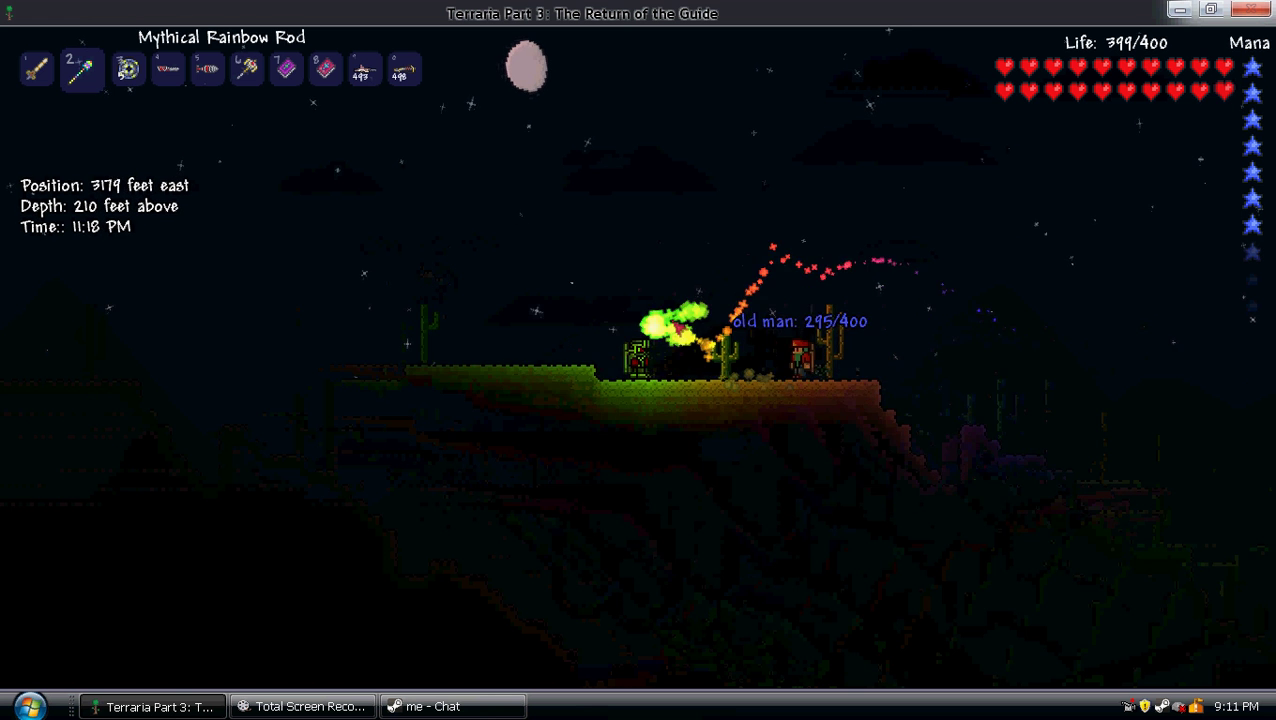
pyautogui.press('d')
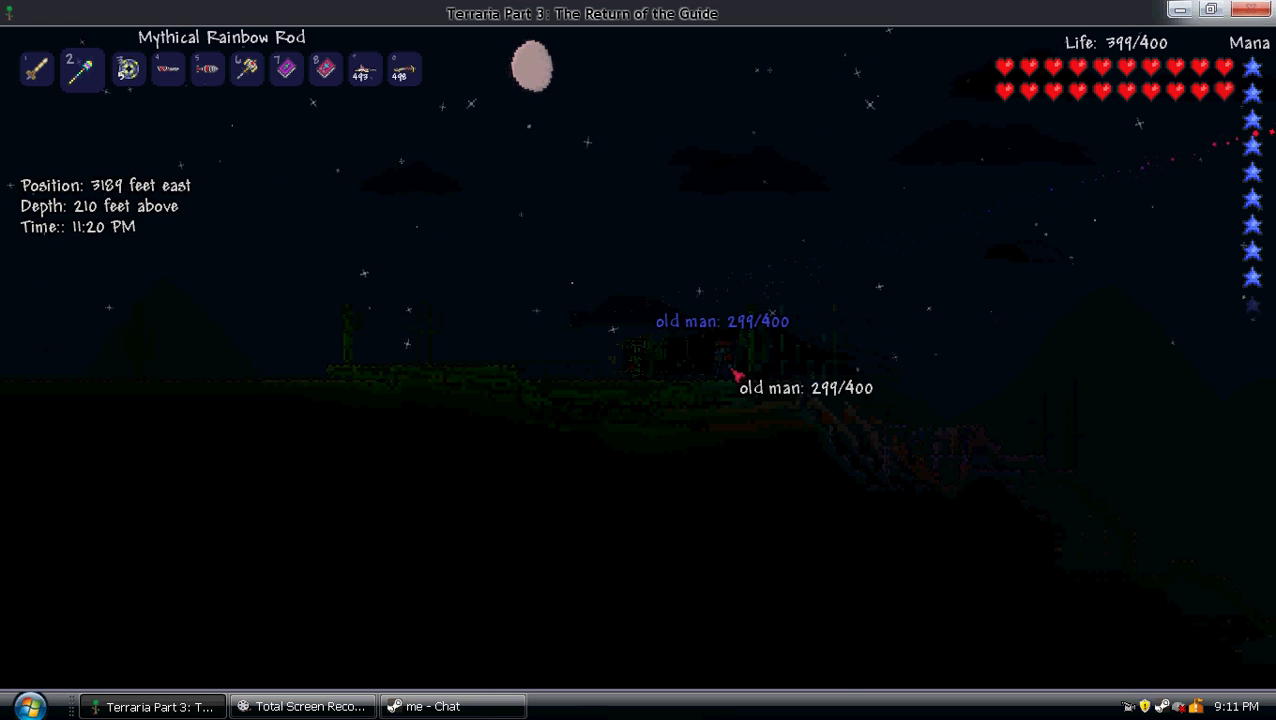
pyautogui.press('a')
pyautogui.moveTo(555, 338); pyautogui.dragTo(610, 325)
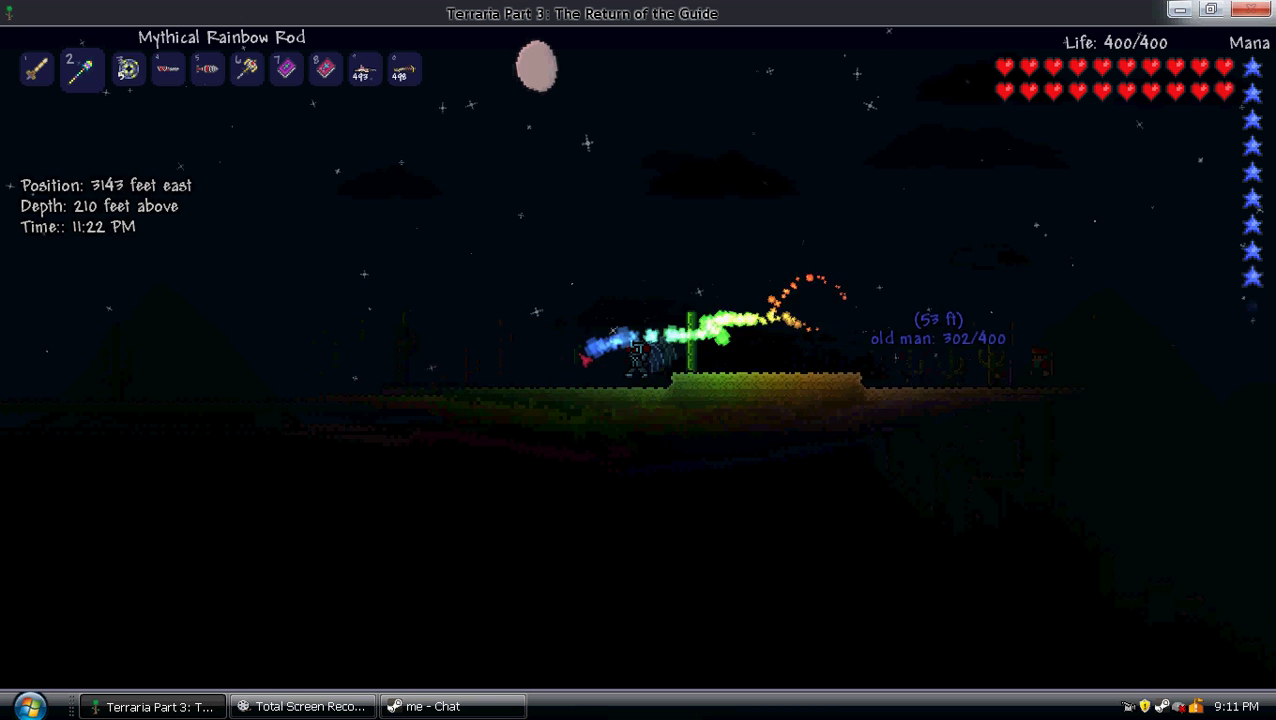
pyautogui.press('a')
pyautogui.moveTo(535, 348)
pyautogui.mouseDown()
pyautogui.moveTo(588, 142)
pyautogui.moveTo(860, 320)
pyautogui.moveTo(535, 420)
pyautogui.mouseUp()
pyautogui.press('a')
pyautogui.press('a')
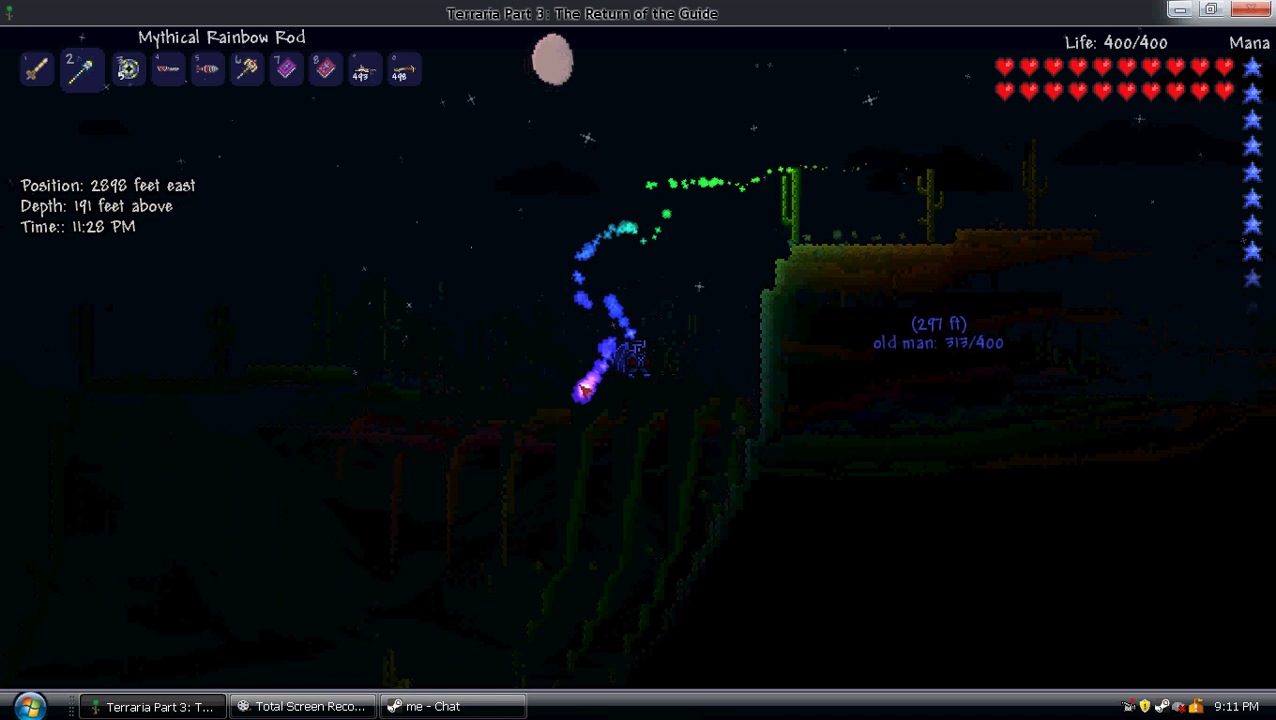
pyautogui.press('a')
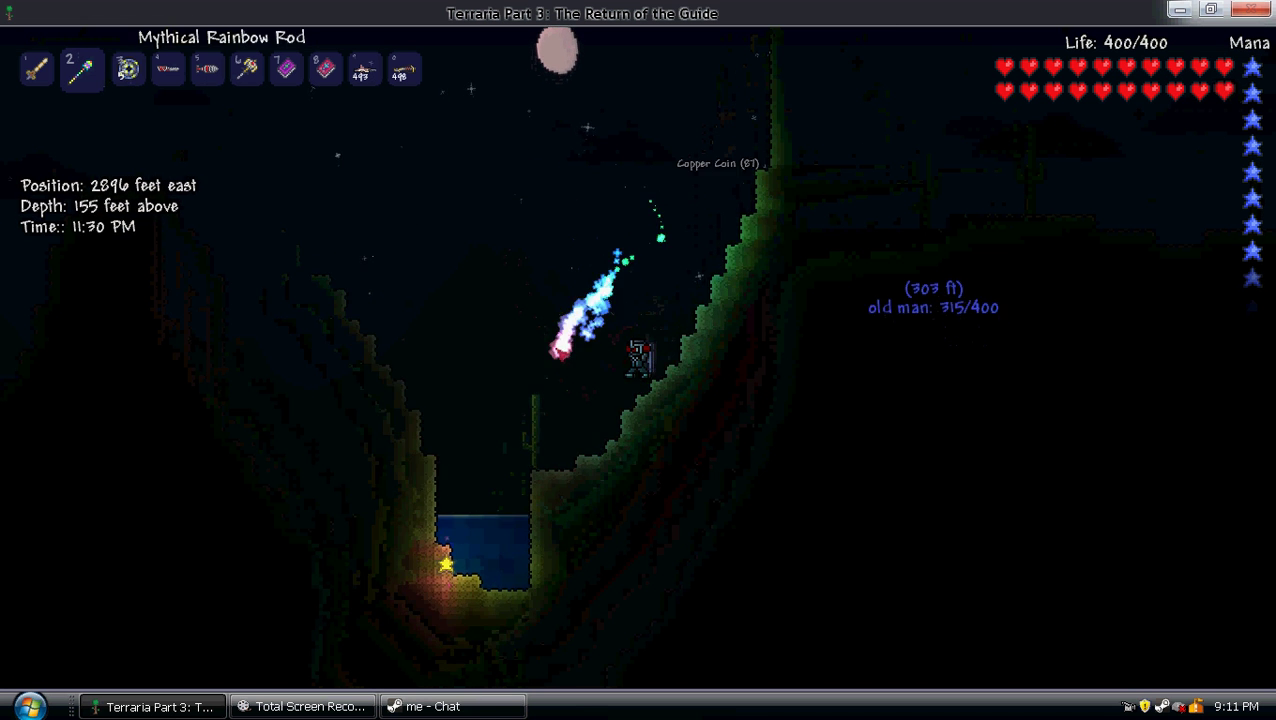
pyautogui.moveTo(535, 420); pyautogui.dragTo(445, 548)
# Climb out of the valley and run back east, aiming bolts at enemies and grabbing a coin
pyautogui.press('d')
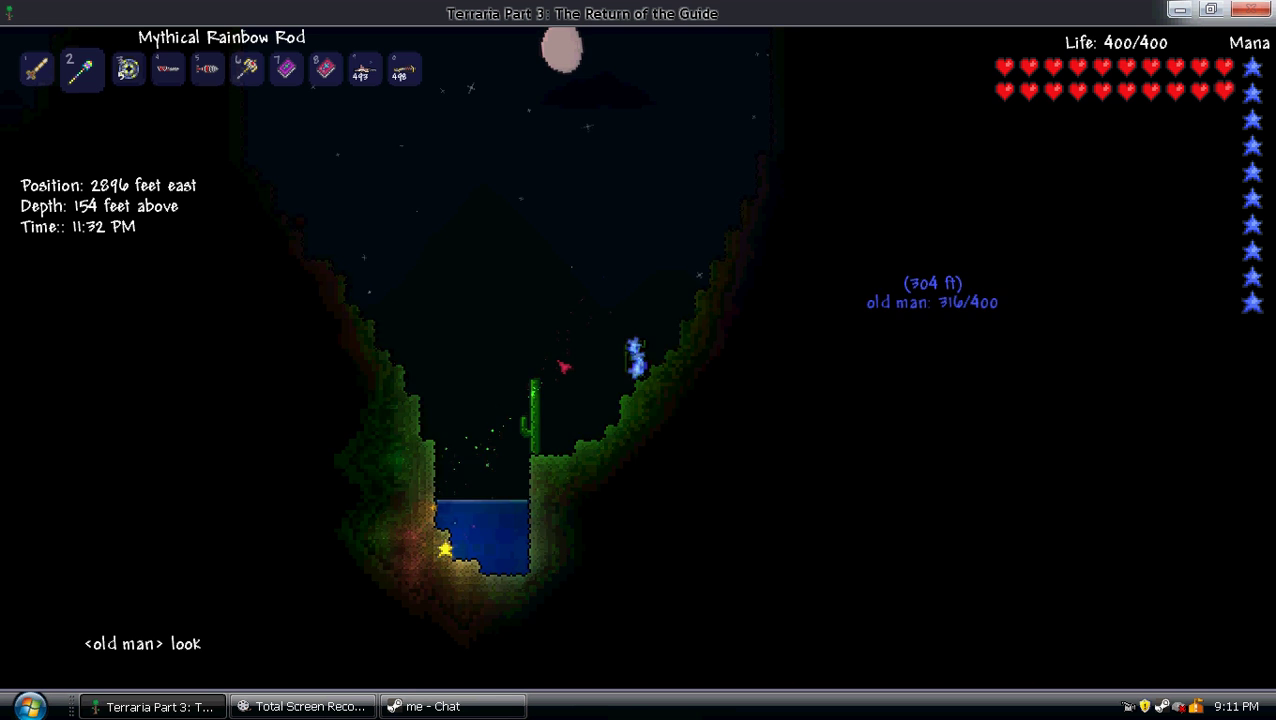
pyautogui.press('space')
pyautogui.press('d')
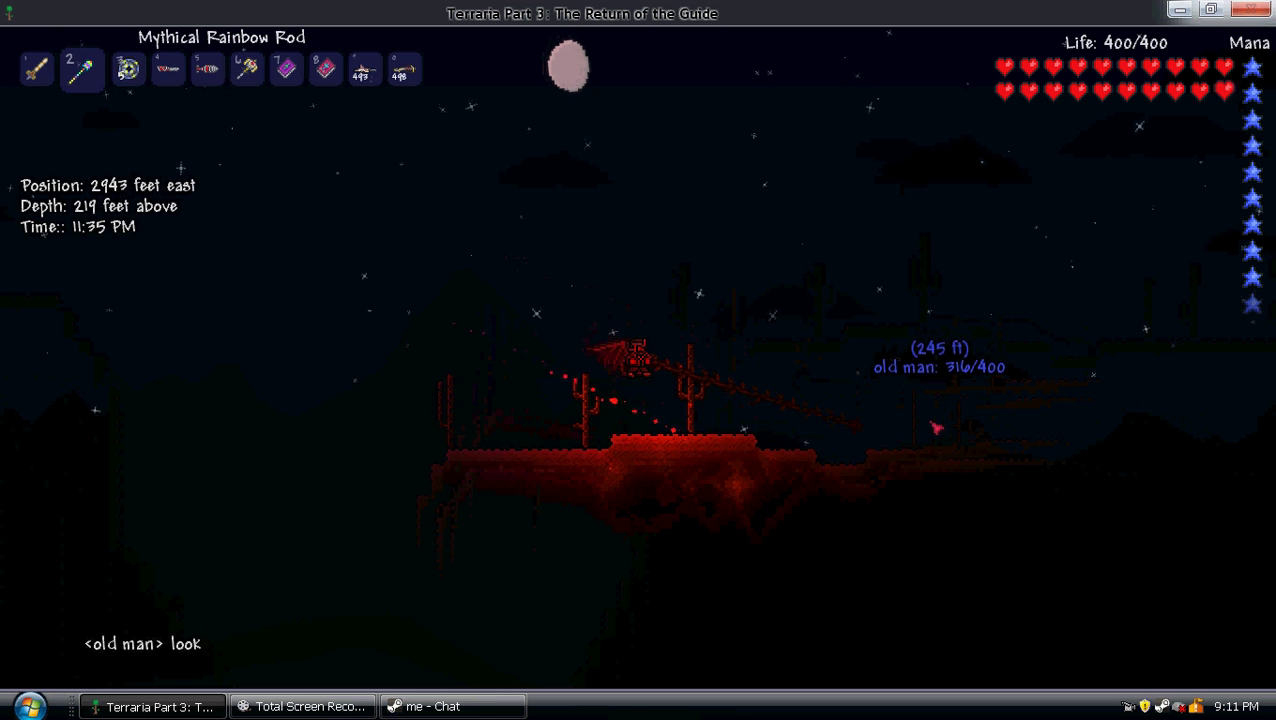
pyautogui.press('d')
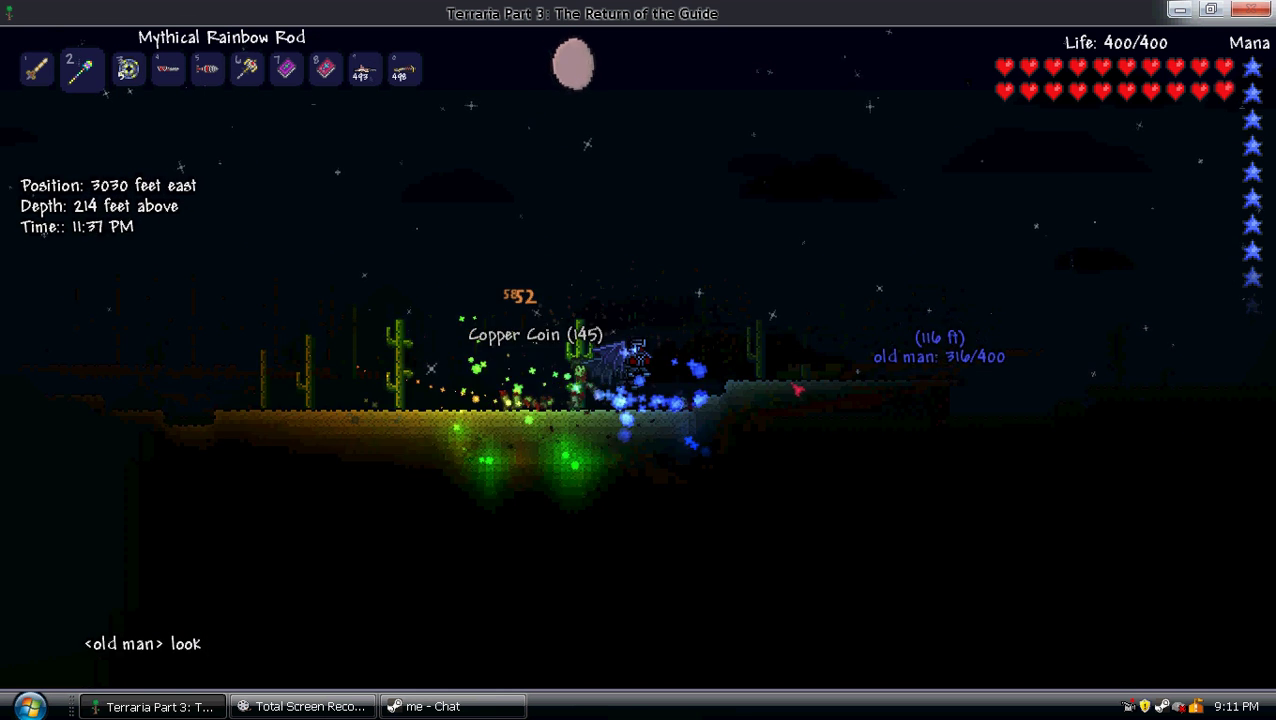
pyautogui.moveTo(640, 350); pyautogui.dragTo(640, 350)
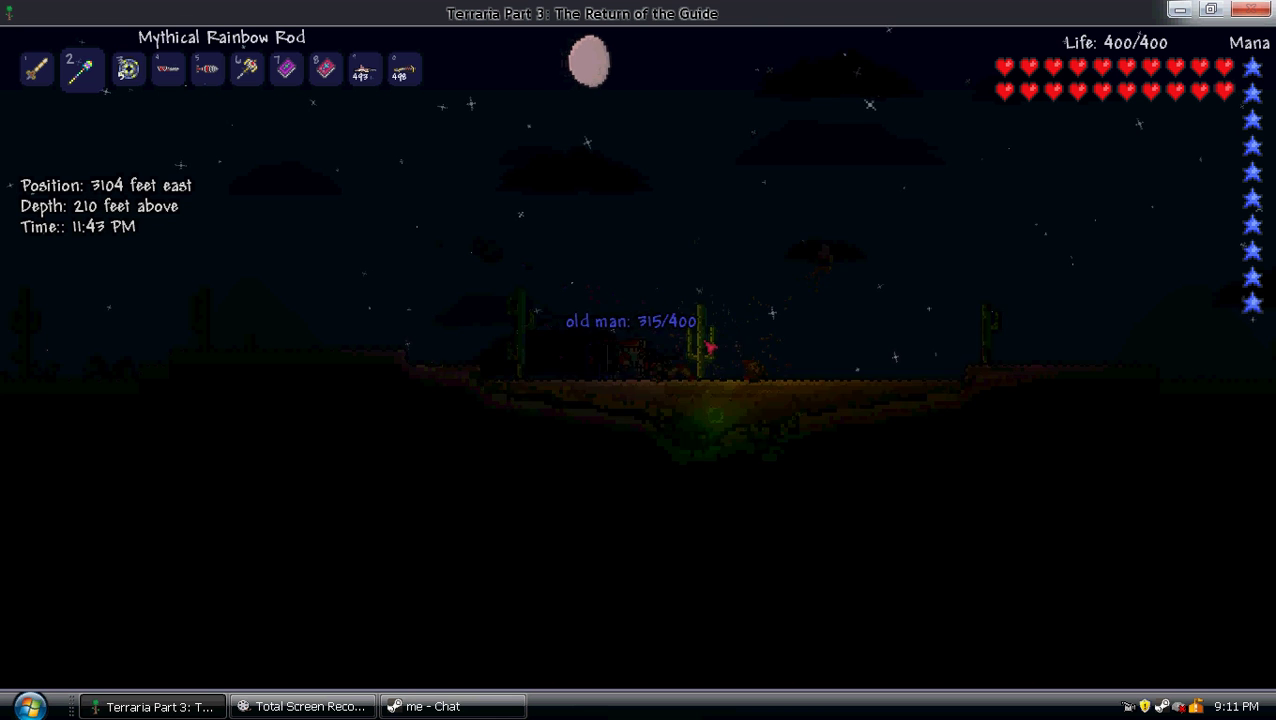
# Fly above the zombies and sweep a continuous rainbow stream across them
pyautogui.moveTo(742, 256); pyautogui.dragTo(638, 350)
pyautogui.press('space')
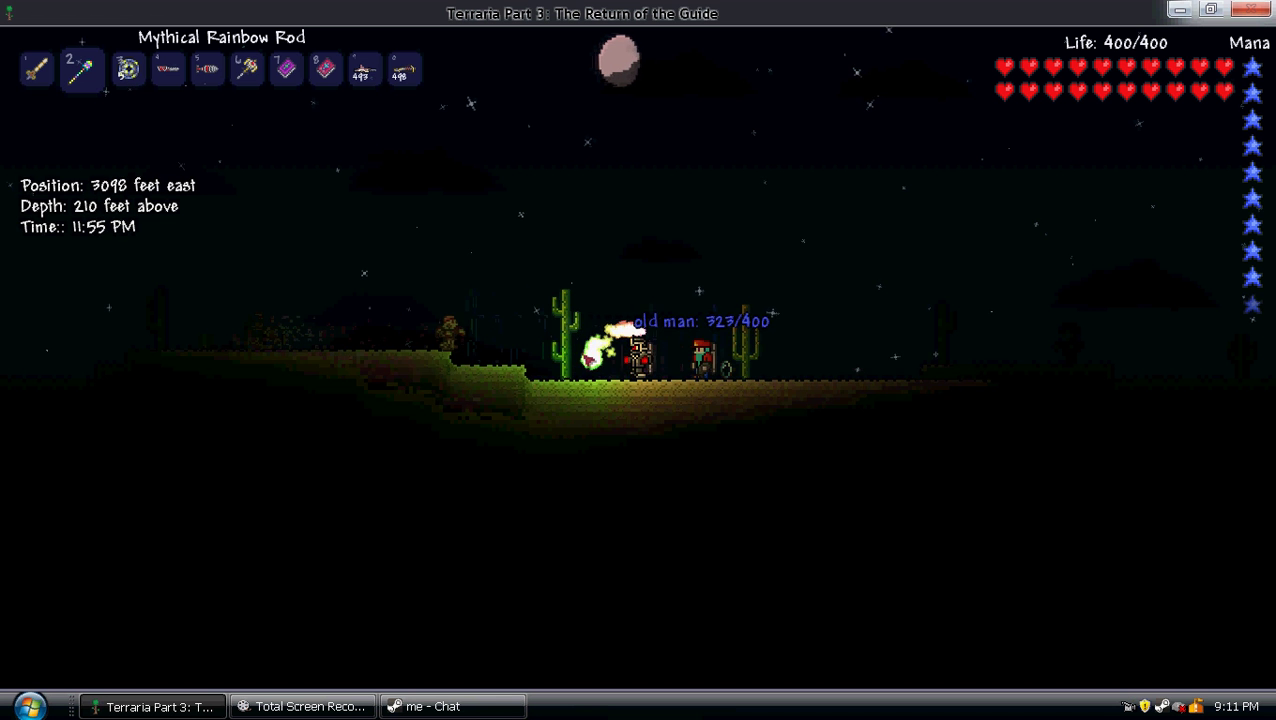
pyautogui.click(812, 310)
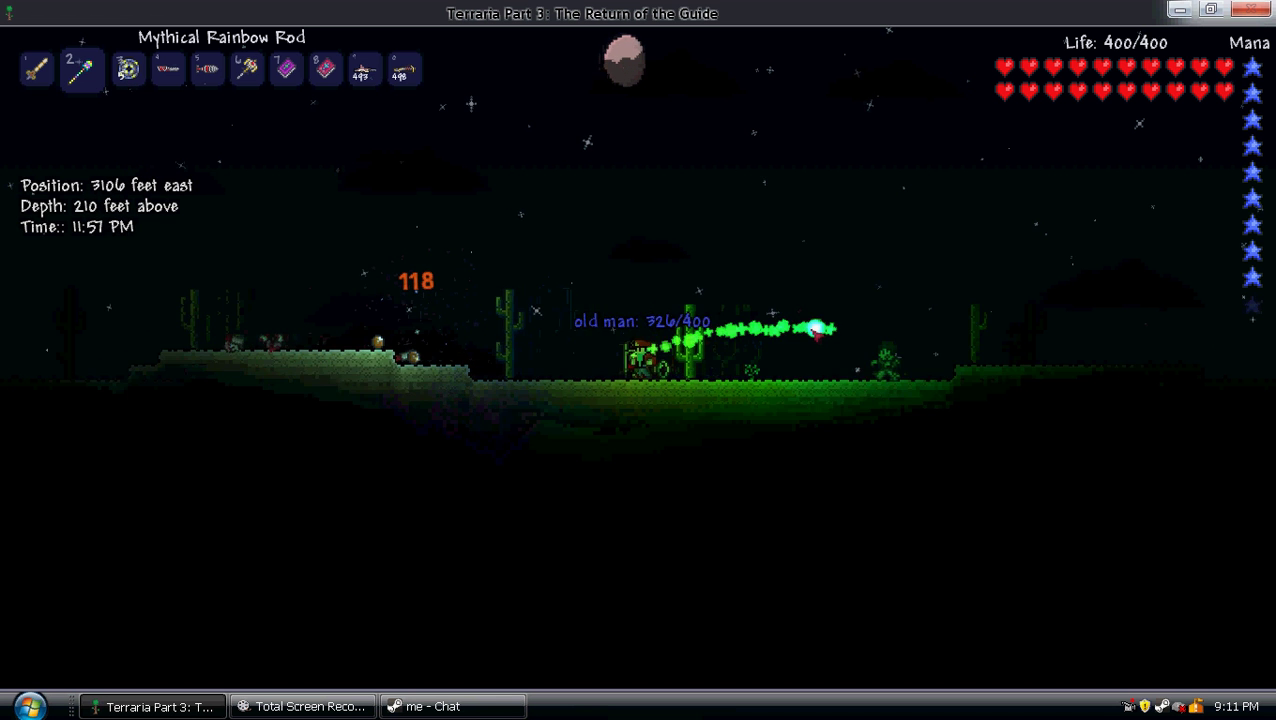
pyautogui.moveTo(812, 330)
pyautogui.mouseDown()
pyautogui.moveTo(715, 362)
pyautogui.moveTo(770, 348)
pyautogui.moveTo(770, 320)
pyautogui.moveTo(755, 433)
pyautogui.moveTo(825, 352)
pyautogui.moveTo(645, 350)
pyautogui.moveTo(700, 318)
pyautogui.moveTo(670, 345)
pyautogui.mouseUp()
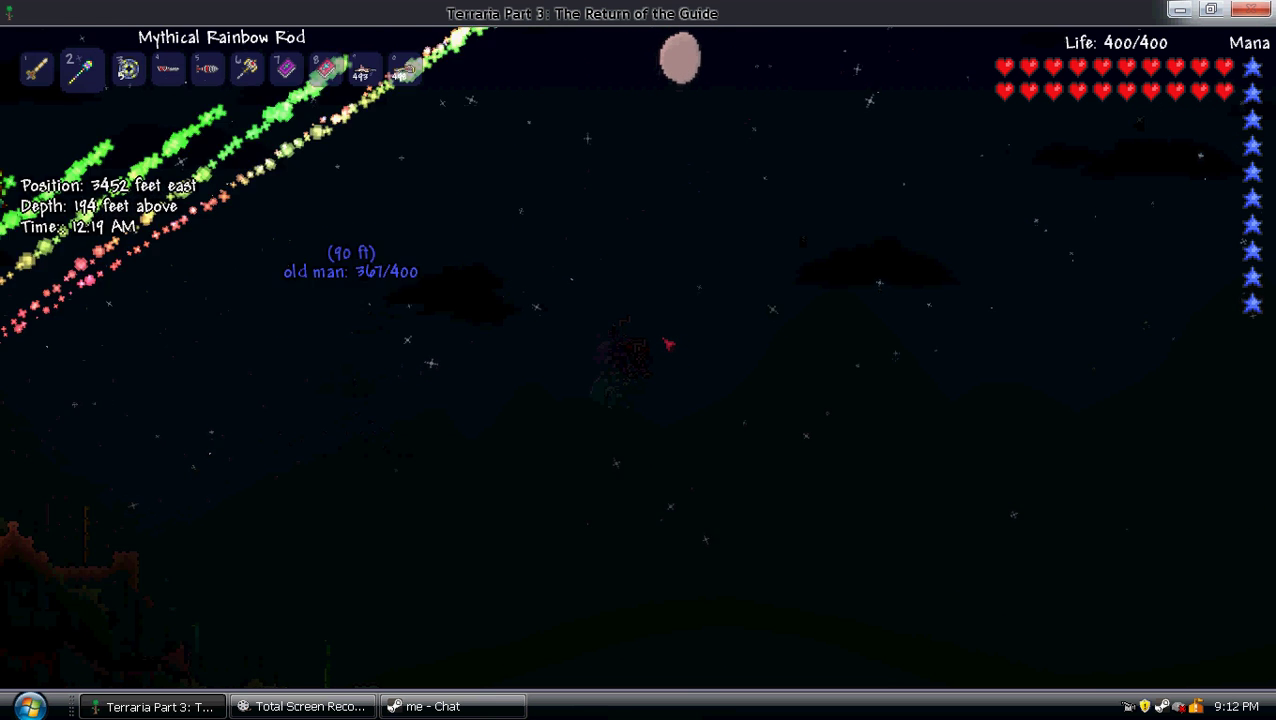